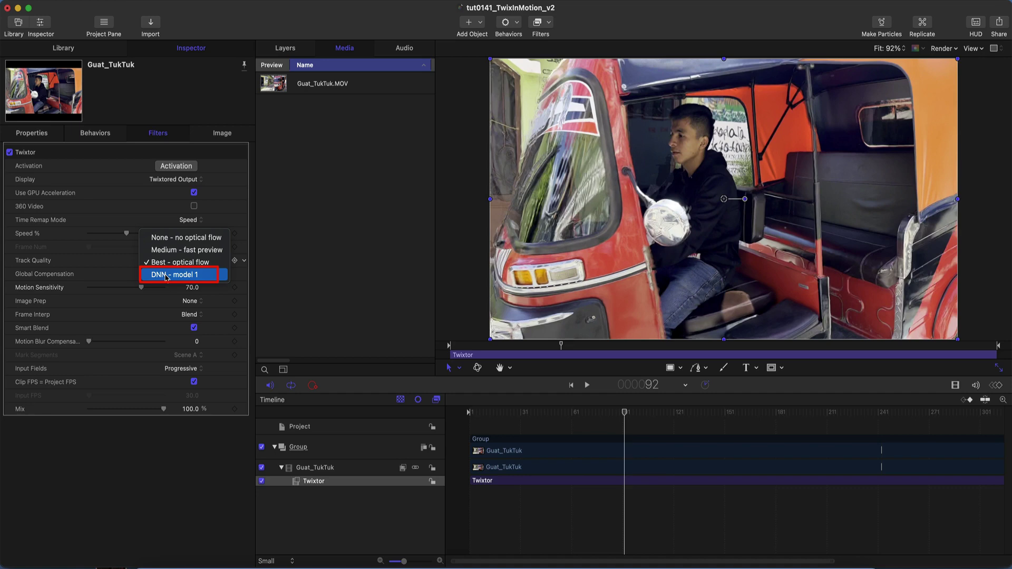
Set Twixtor's Track Quality to DNN - model 1, with Speed at 50%
{"action": "left_click", "coordinate": [167, 275]}
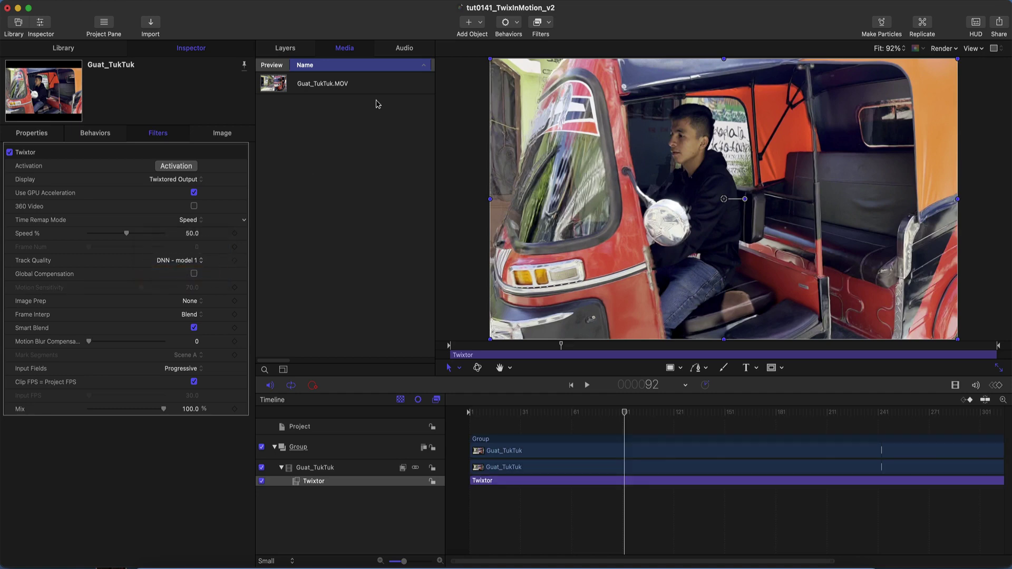
Confirm Guat_TukTuk.MOV is 242 frames at 30 fps, then start a new project
{"action": "left_click", "coordinate": [335, 86]}
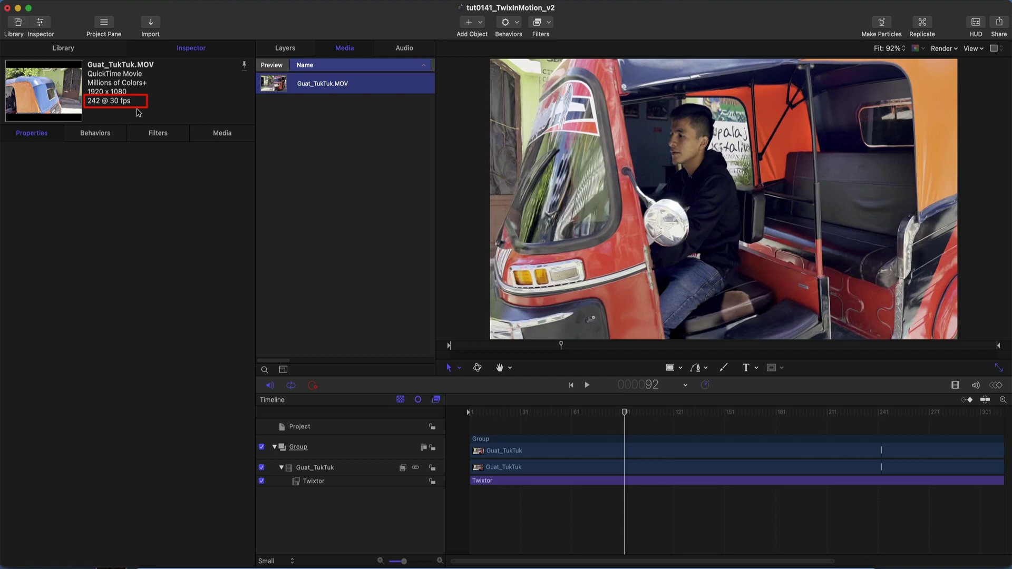
{"action": "key", "text": "alt+super+n"}
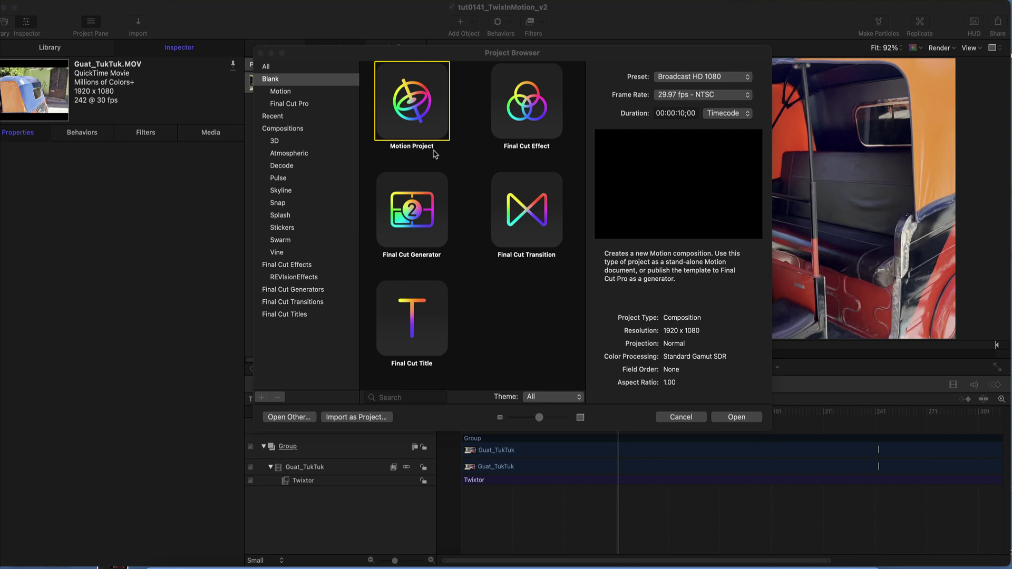
Keep Broadcast HD 1080 at 29.97 fps - NTSC and show the 300-frame duration in Frames
{"action": "left_click", "coordinate": [683, 78]}
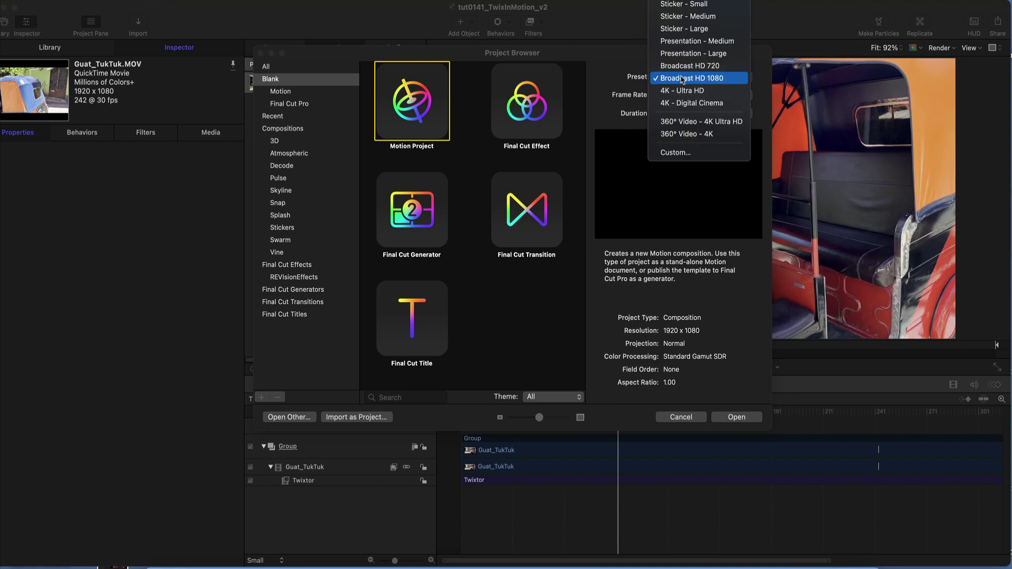
{"action": "left_click", "coordinate": [683, 78]}
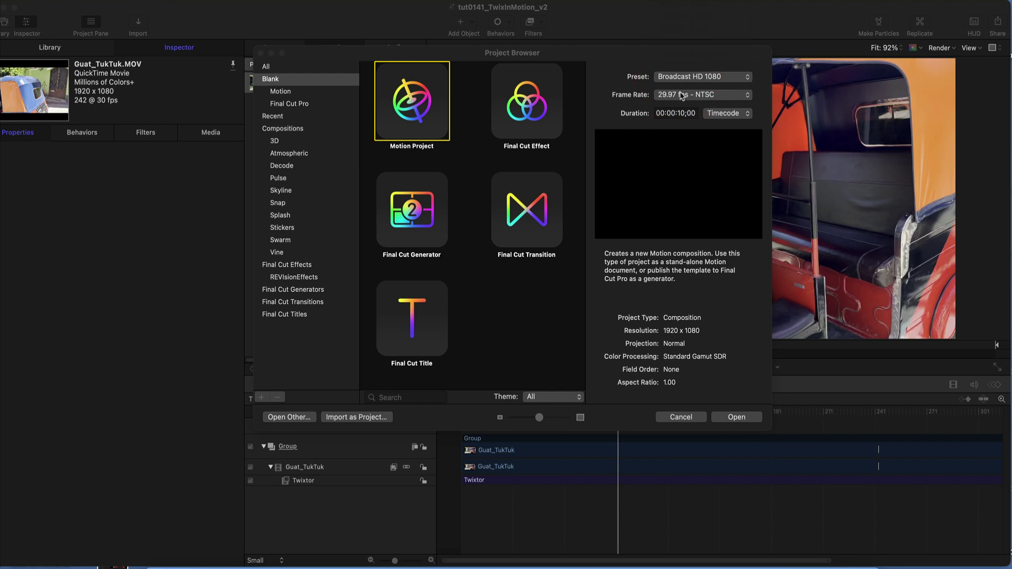
{"action": "left_click", "coordinate": [682, 96]}
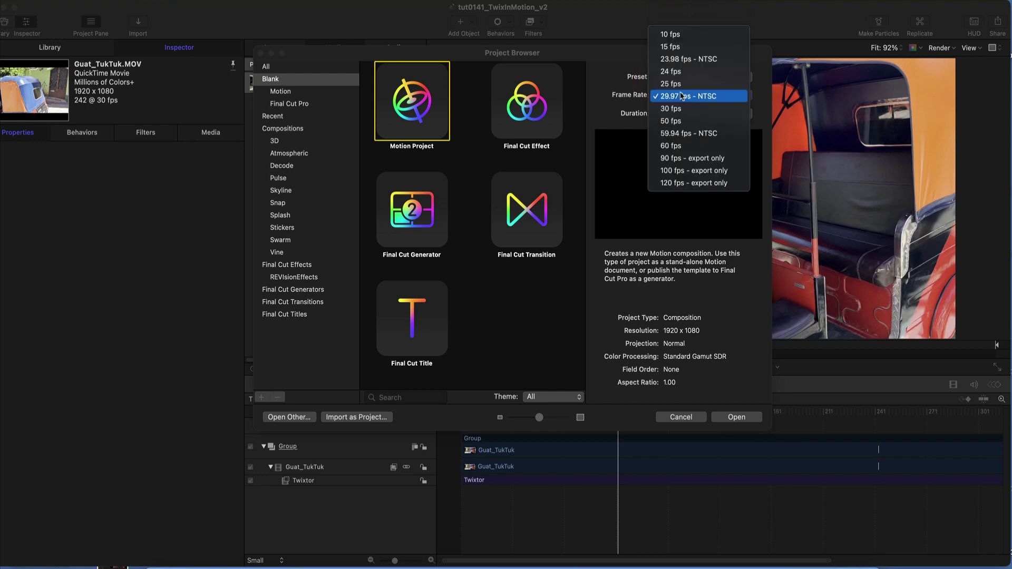
{"action": "left_click", "coordinate": [682, 96]}
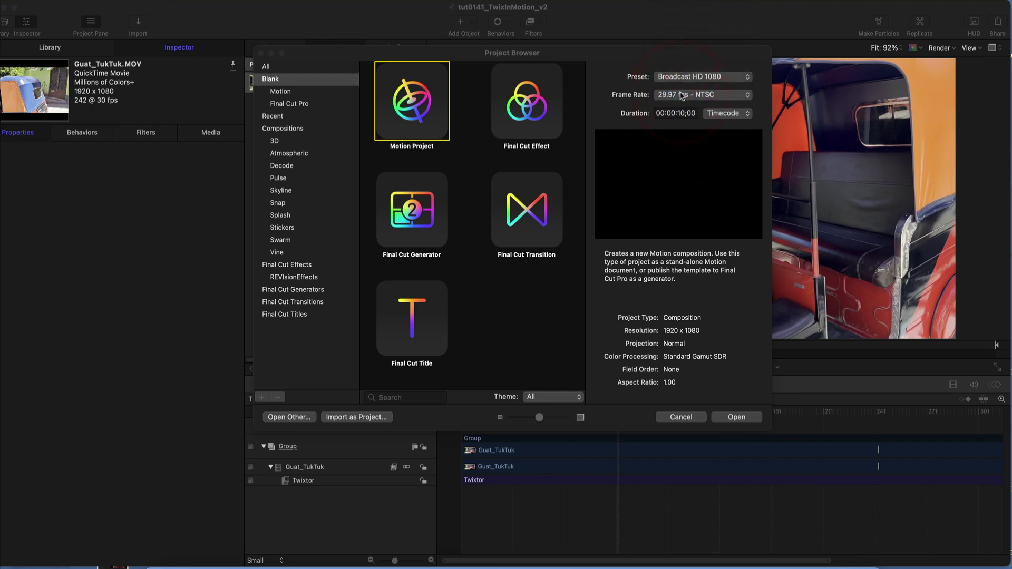
{"action": "left_click", "coordinate": [734, 114]}
{"action": "left_click", "coordinate": [731, 107]}
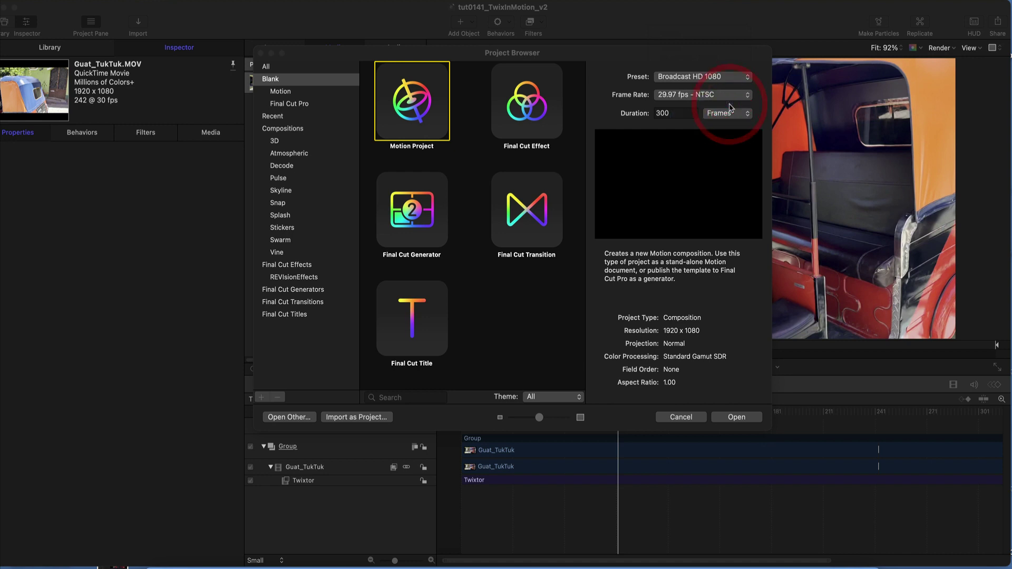
Open the new blank project and import Guat_TukTuk.MOV into it
{"action": "left_click", "coordinate": [729, 418]}
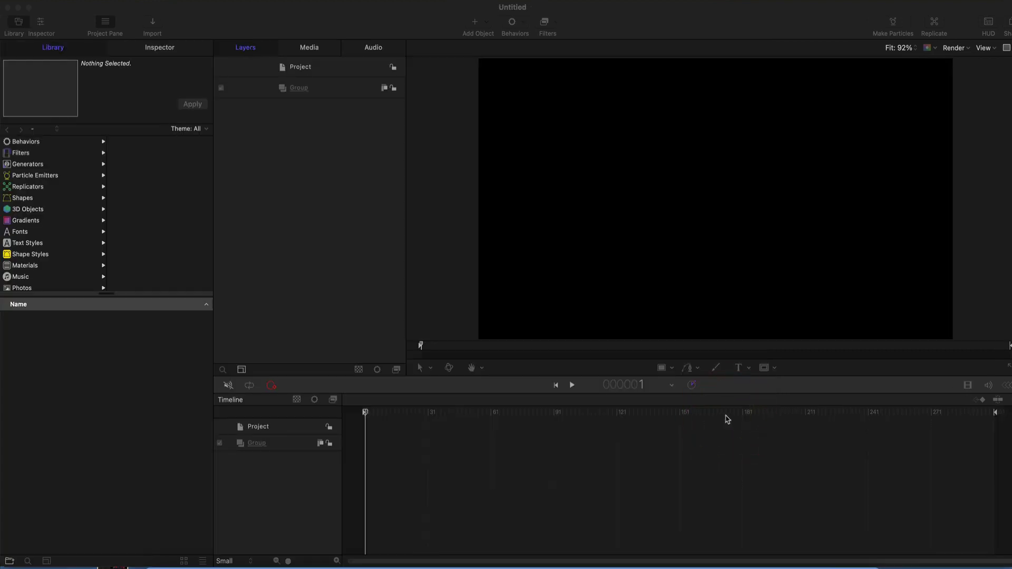
{"action": "left_click", "coordinate": [154, 24]}
{"action": "left_click", "coordinate": [435, 152]}
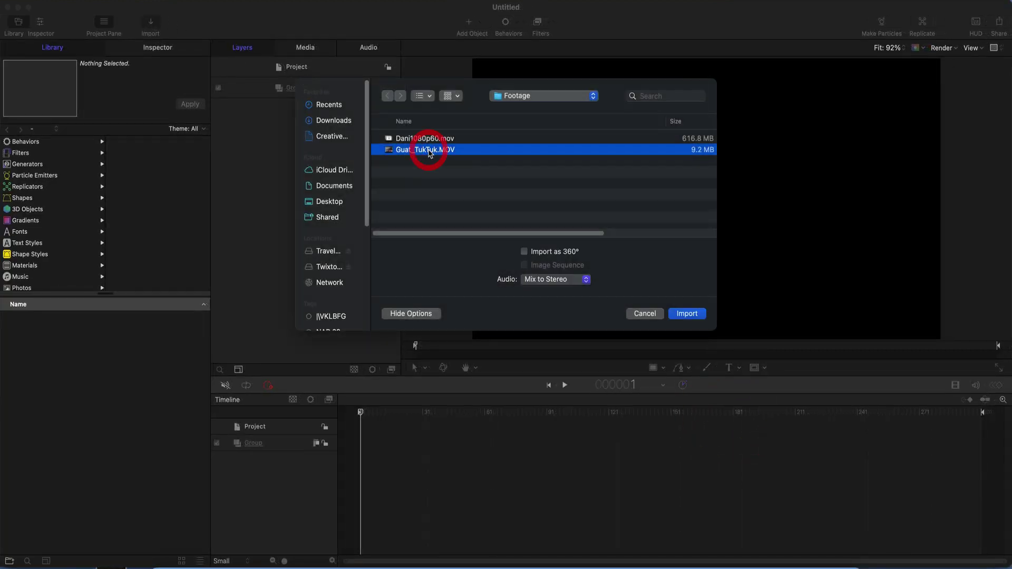
{"action": "left_click", "coordinate": [687, 314]}
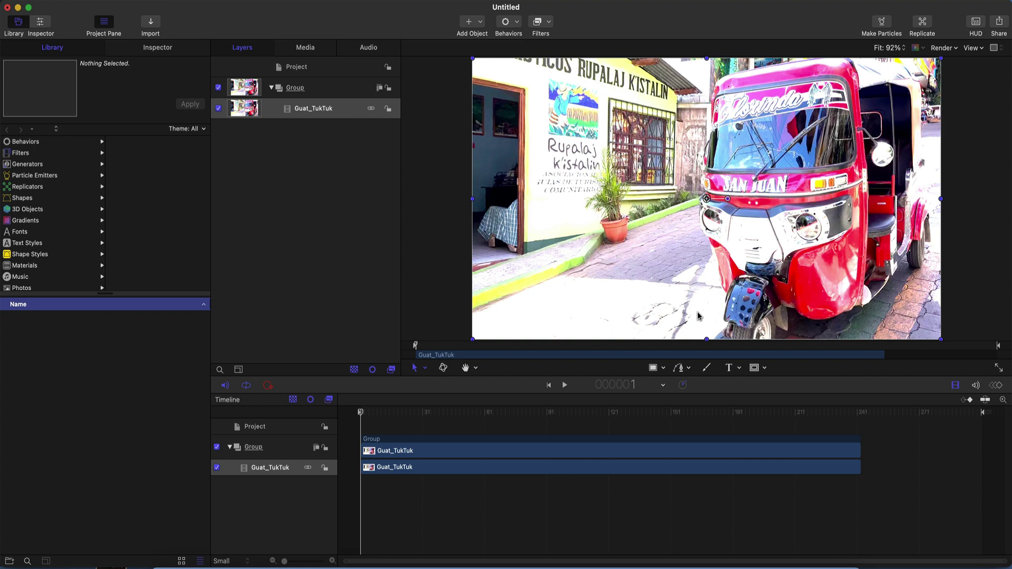
Set Guat_TukTuk.MOV's Color Space Override to Rec. 709 in the Media inspector
{"action": "left_click", "coordinate": [311, 47]}
{"action": "left_click", "coordinate": [303, 89]}
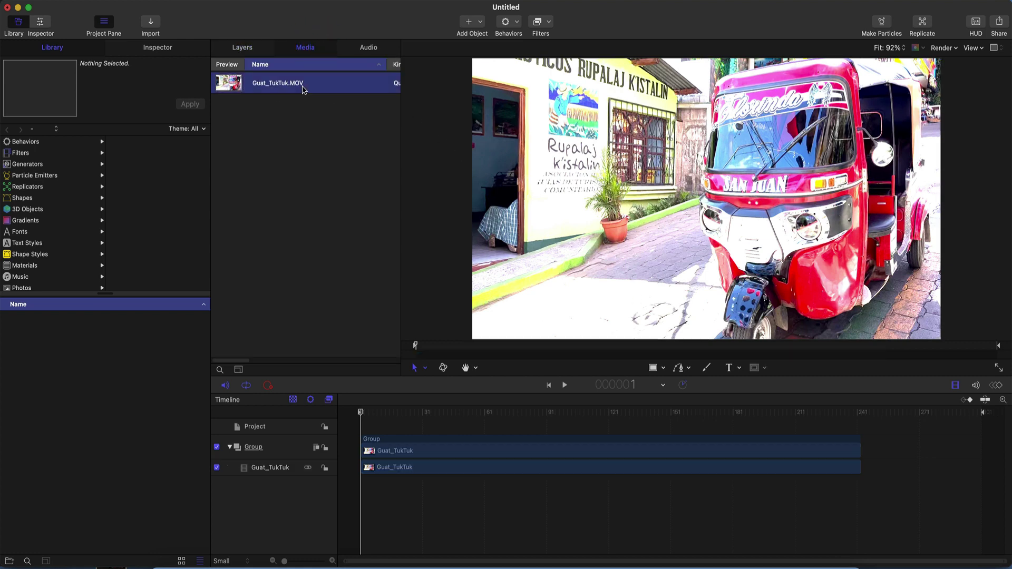
{"action": "left_click", "coordinate": [155, 47]}
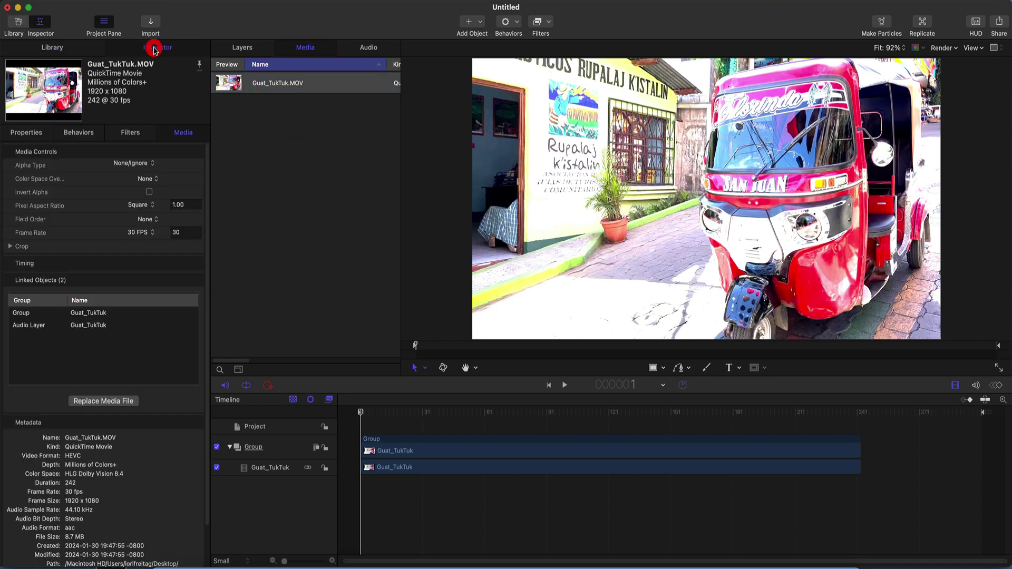
{"action": "left_click", "coordinate": [142, 179]}
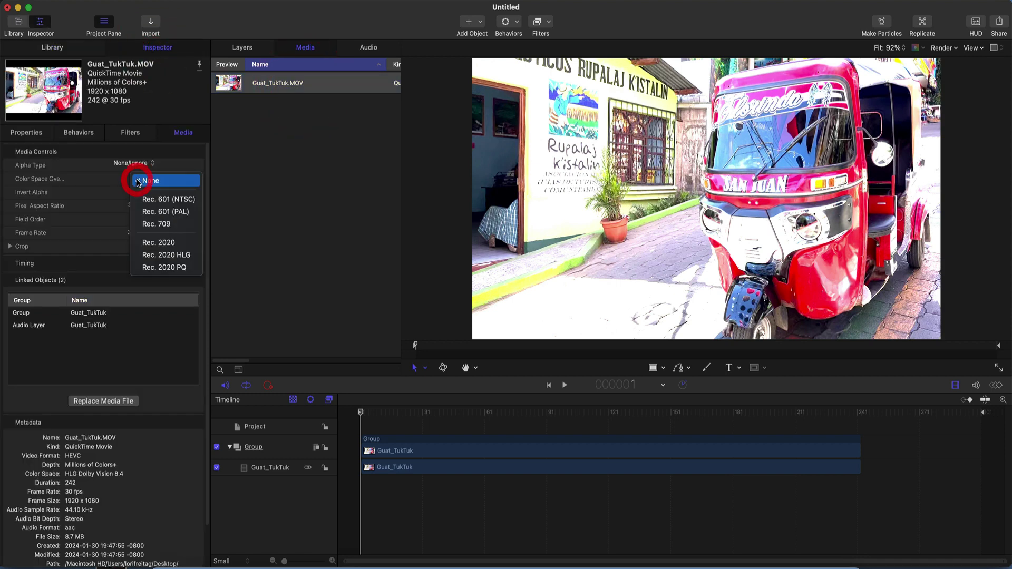
{"action": "left_click", "coordinate": [152, 225]}
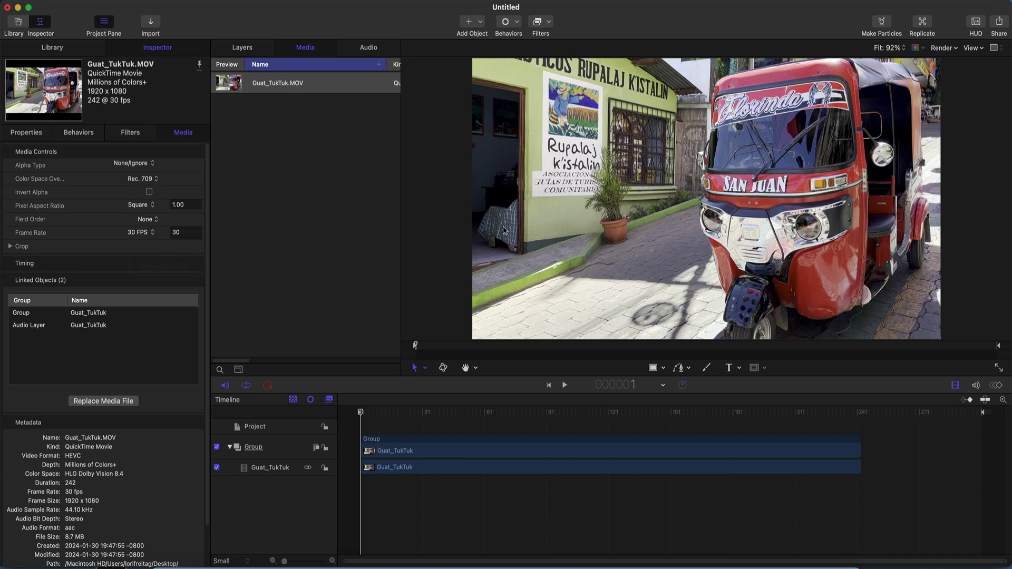
Set the Guat_TukTuk layer's end condition to hold its last frame
{"action": "left_click", "coordinate": [435, 469]}
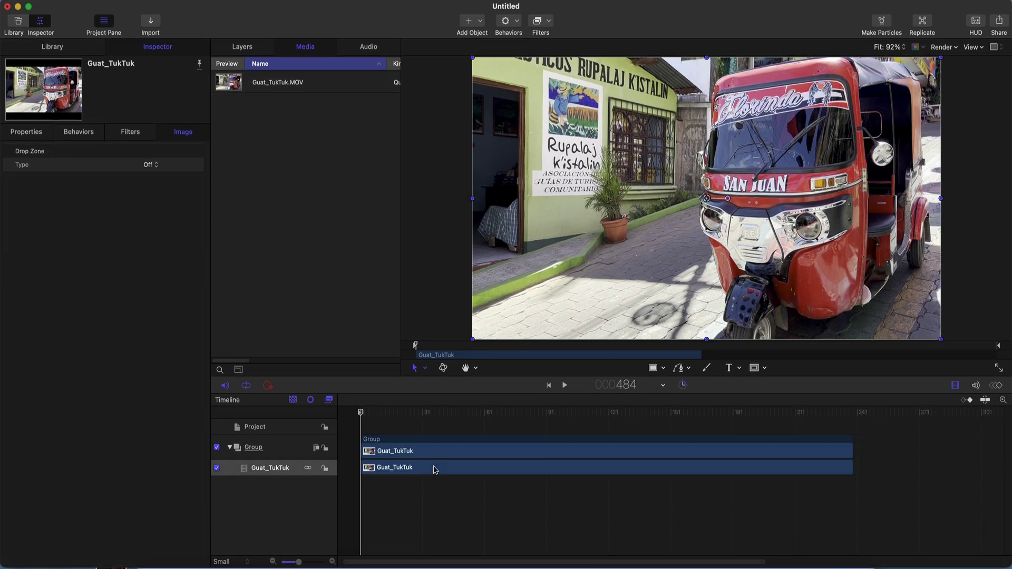
{"action": "left_click", "coordinate": [20, 134]}
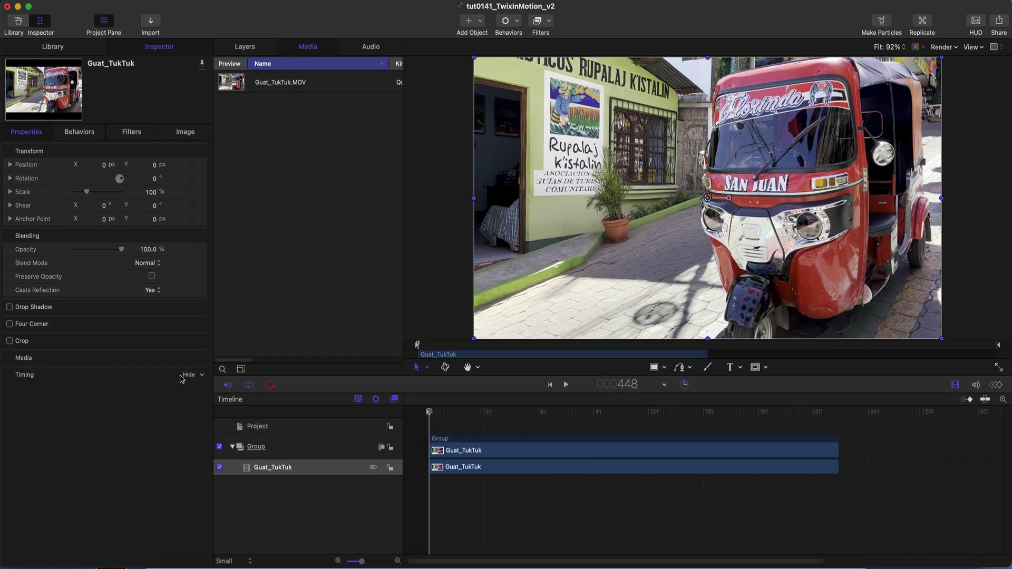
{"action": "left_click", "coordinate": [183, 375]}
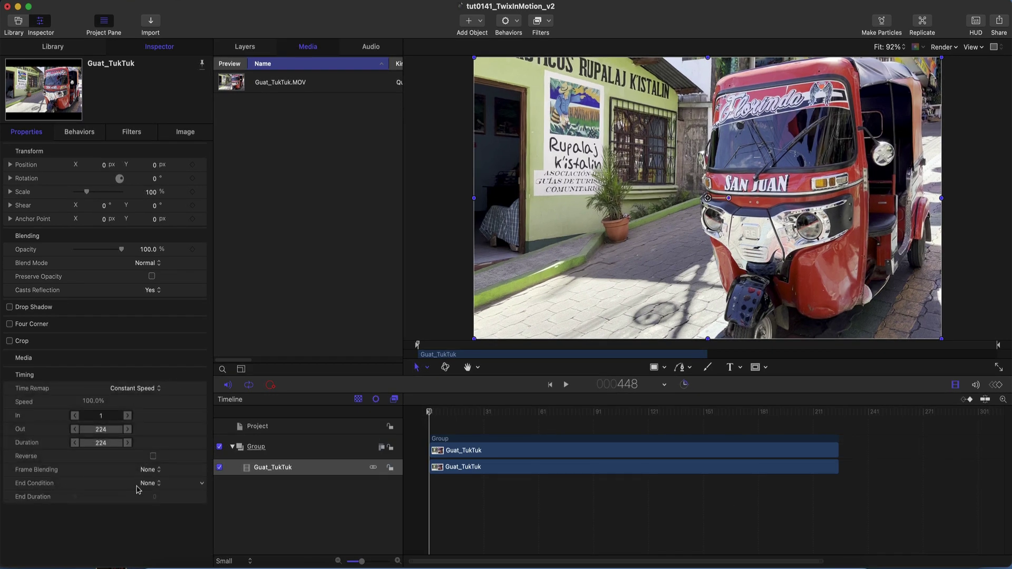
{"action": "left_click", "coordinate": [152, 488]}
{"action": "left_click", "coordinate": [153, 523]}
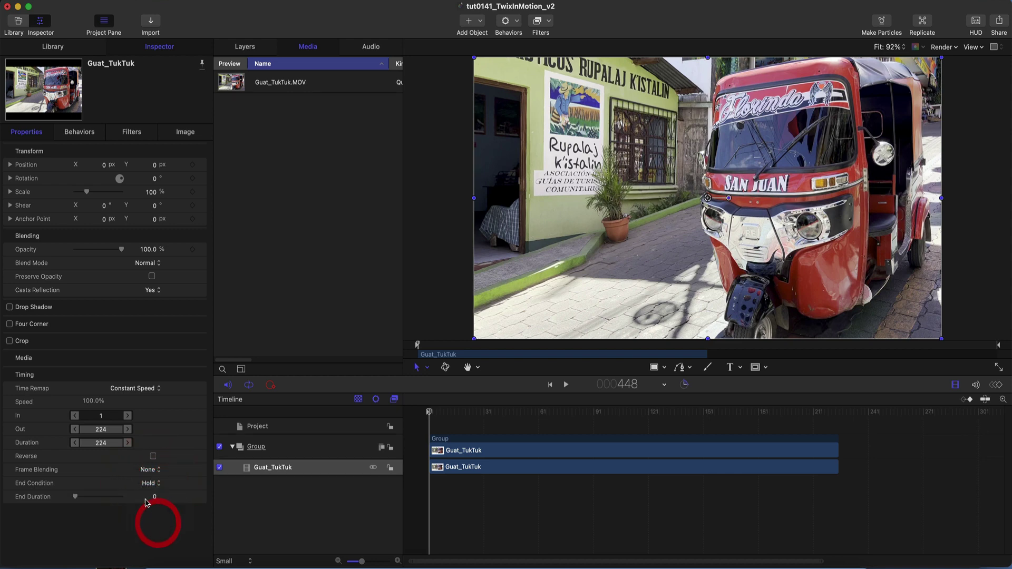
Change the clip's Duration to 484 frames
{"action": "left_click", "coordinate": [100, 442]}
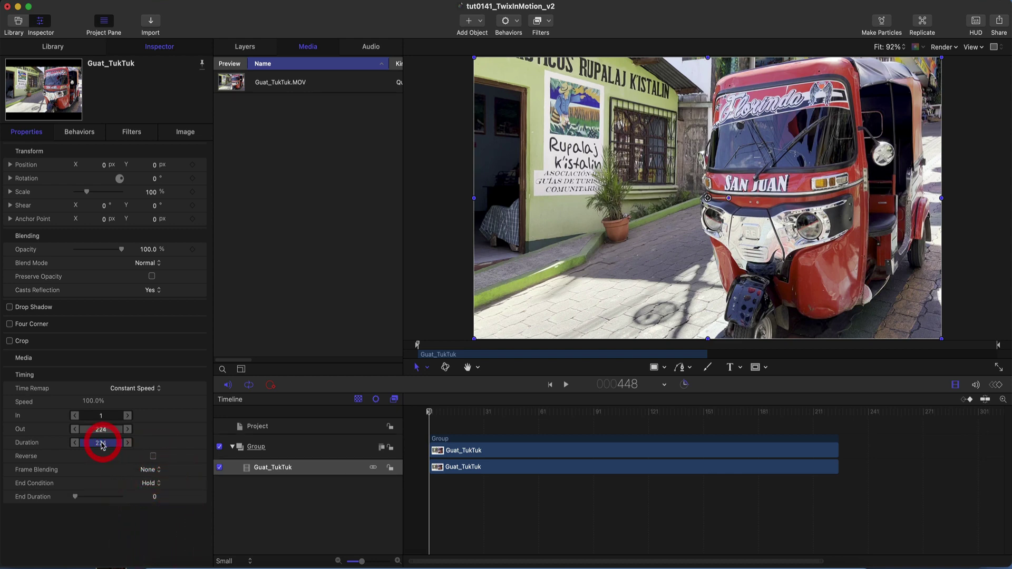
{"action": "type", "text": "4"}
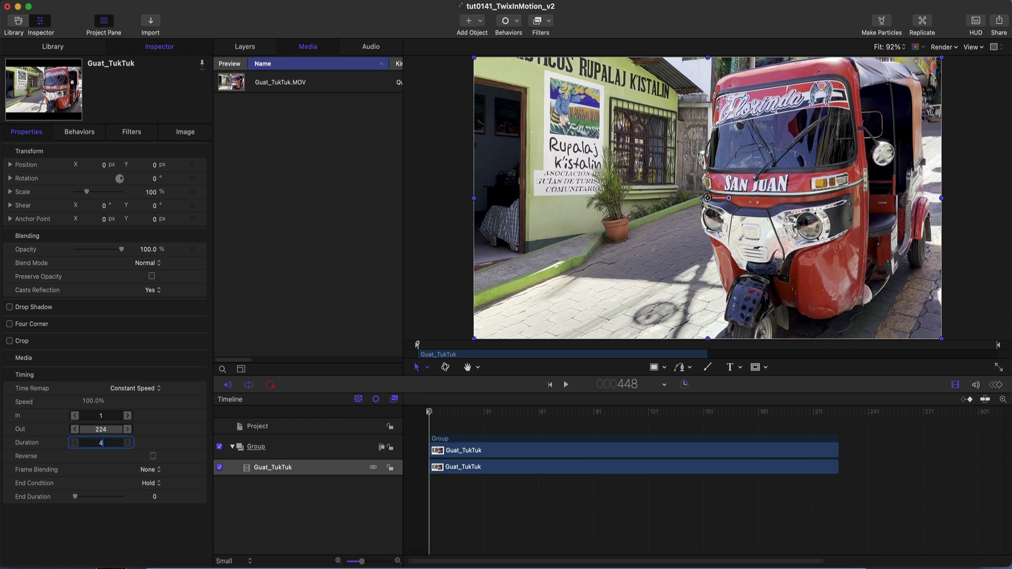
{"action": "type", "text": "84"}
{"action": "key", "text": "Return"}
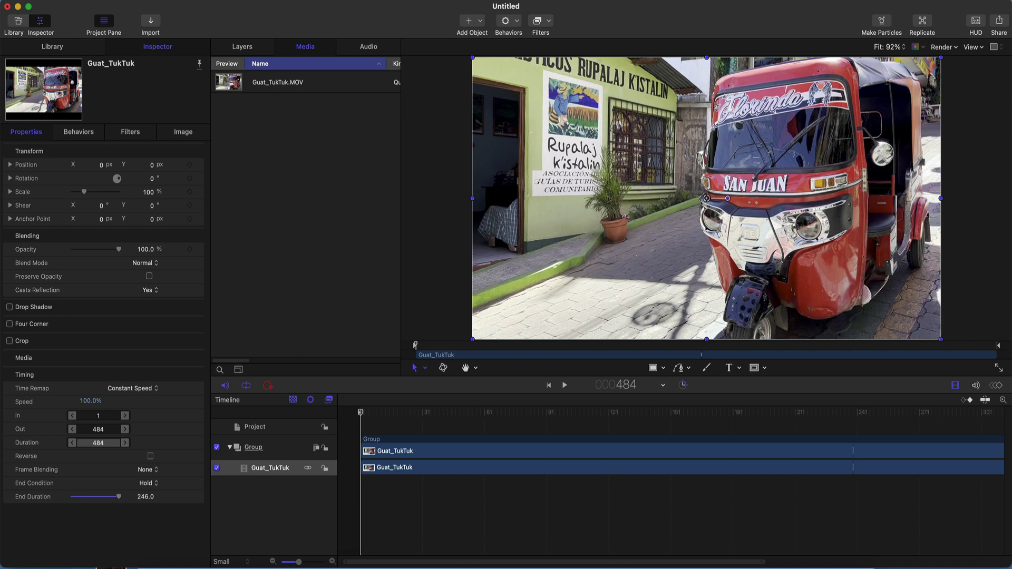
Apply RE:Vision Plug-ins > Twixtor to the Guat_TukTuk layer and fit the timeline
{"action": "left_click", "coordinate": [511, 468]}
{"action": "left_click", "coordinate": [549, 24]}
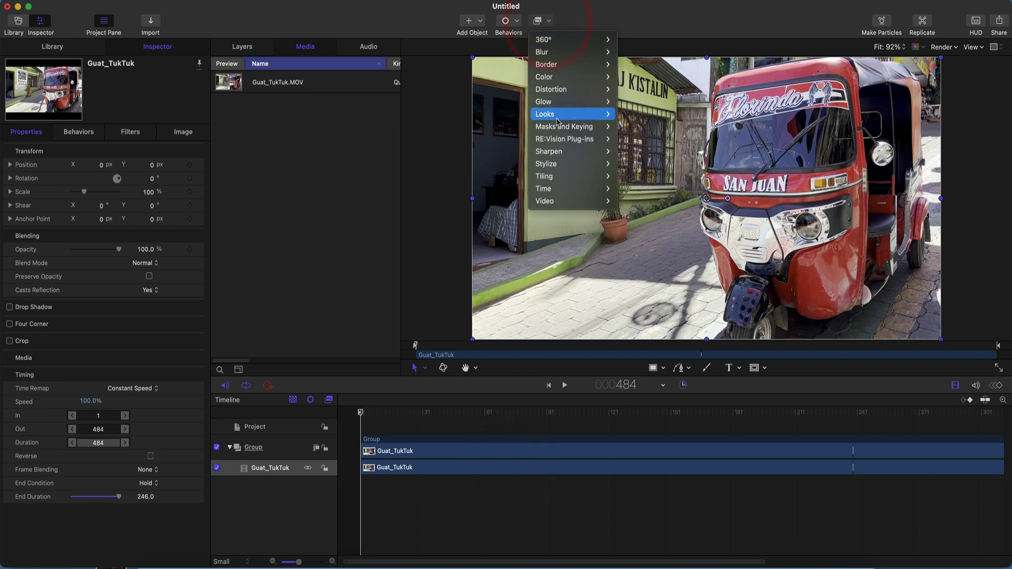
{"action": "mouse_move", "coordinate": [558, 141]}
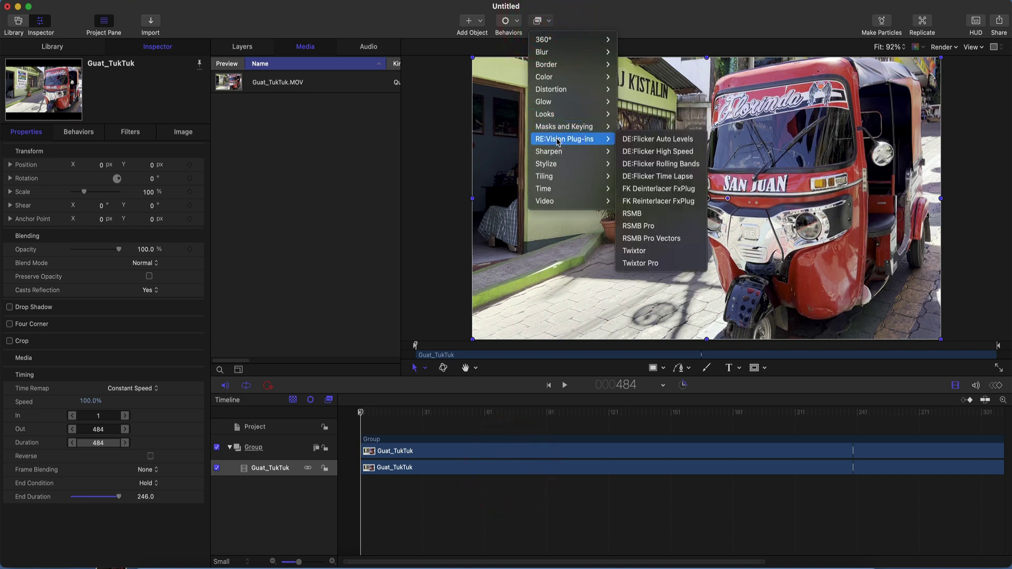
{"action": "left_click", "coordinate": [639, 252]}
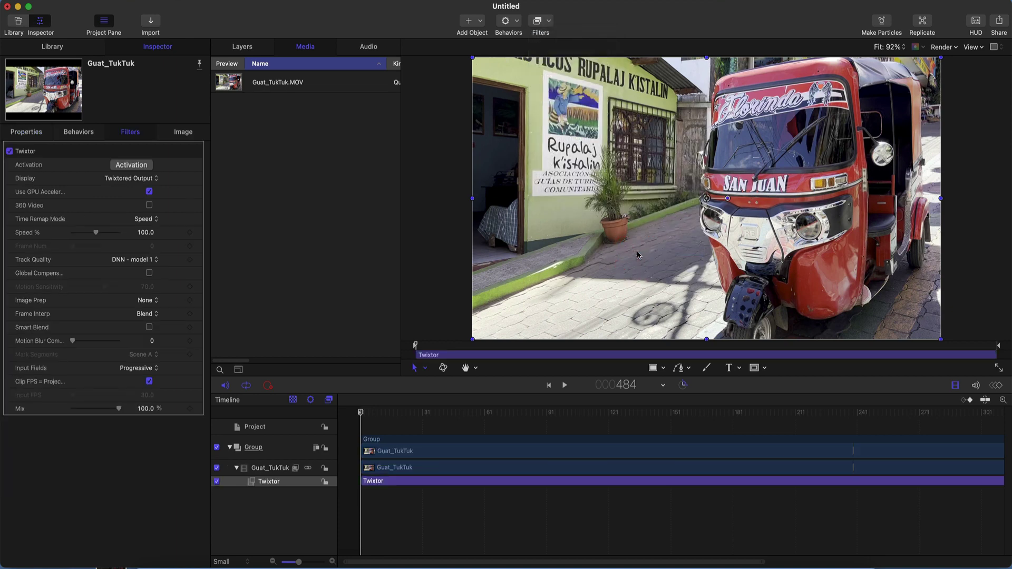
{"action": "key", "text": "shift+z"}
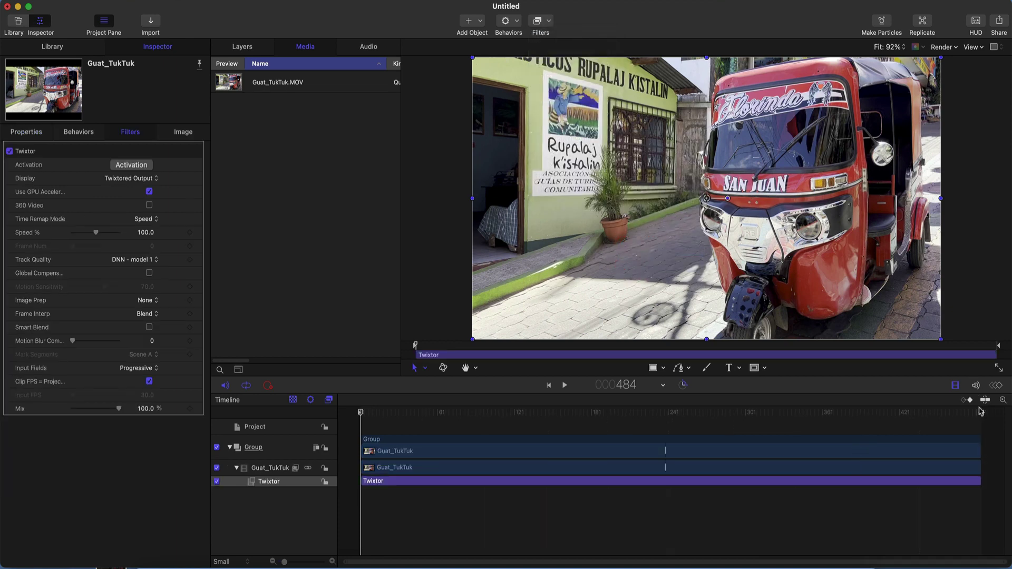
Keep Twixtored Output and Speed remap mode, set Speed % to 50, and preview near frame 115
{"action": "left_click", "coordinate": [412, 485]}
{"action": "left_click", "coordinate": [127, 179]}
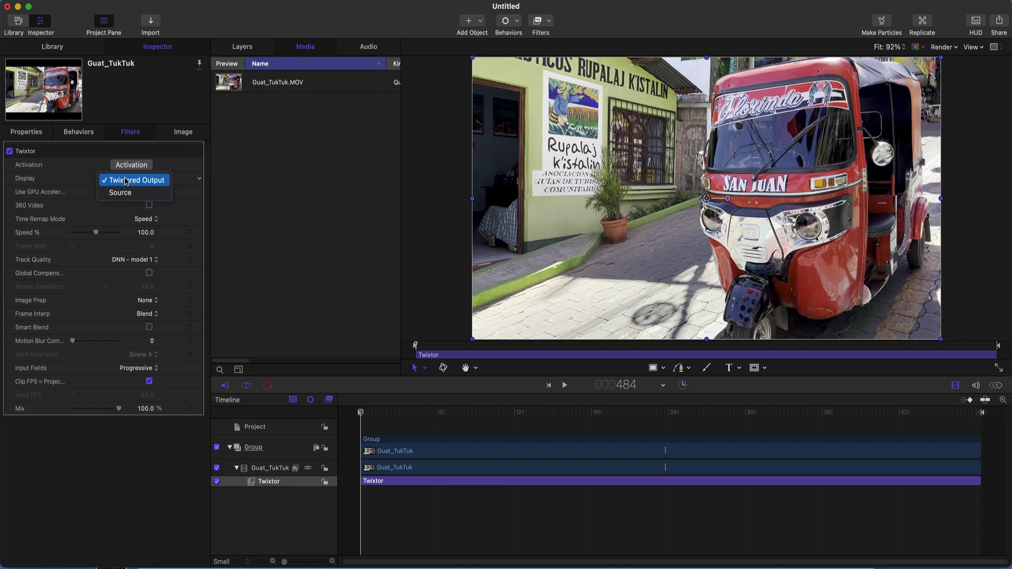
{"action": "left_click", "coordinate": [126, 180]}
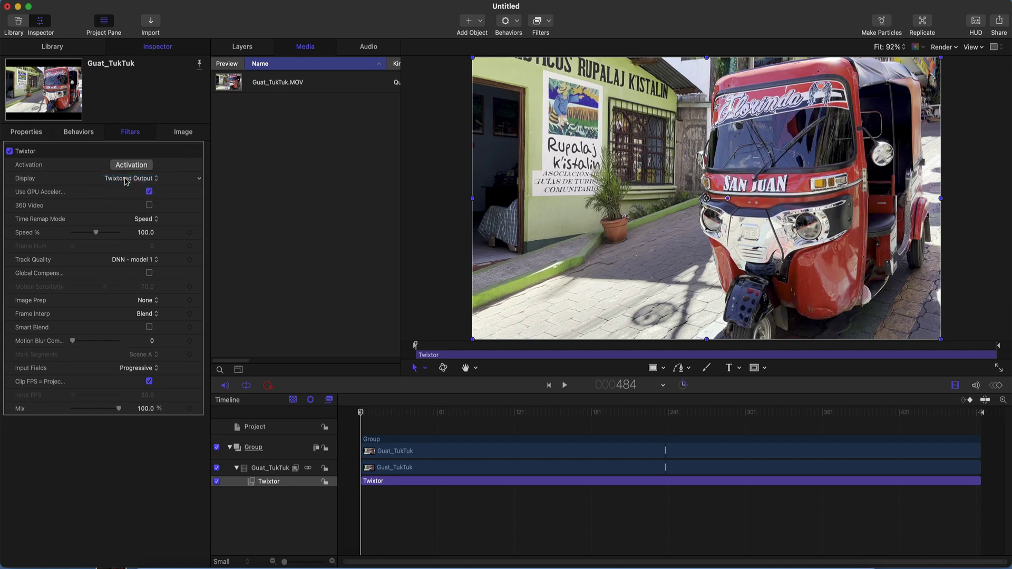
{"action": "left_click", "coordinate": [142, 221]}
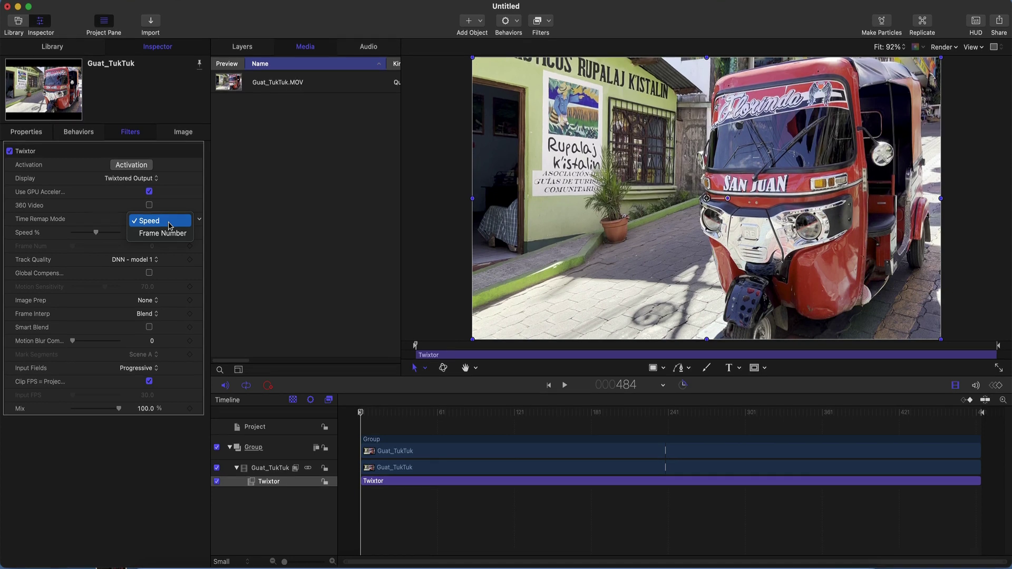
{"action": "left_click", "coordinate": [170, 221]}
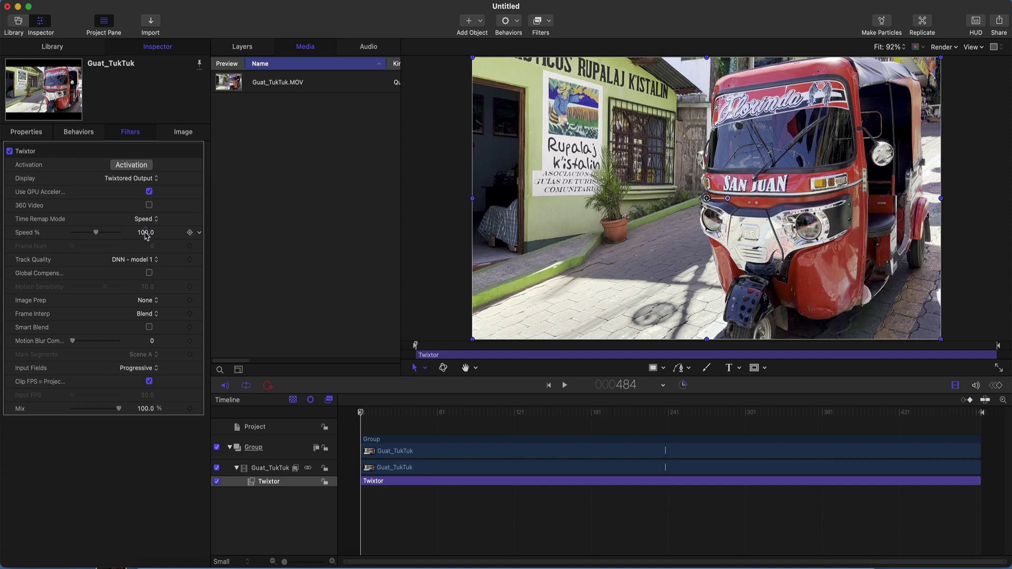
{"action": "left_click", "coordinate": [145, 233]}
{"action": "type", "text": "50"}
{"action": "key", "text": "Return"}
{"action": "left_click_drag", "start_coordinate": [208, 358], "coordinate": [250, 357]}
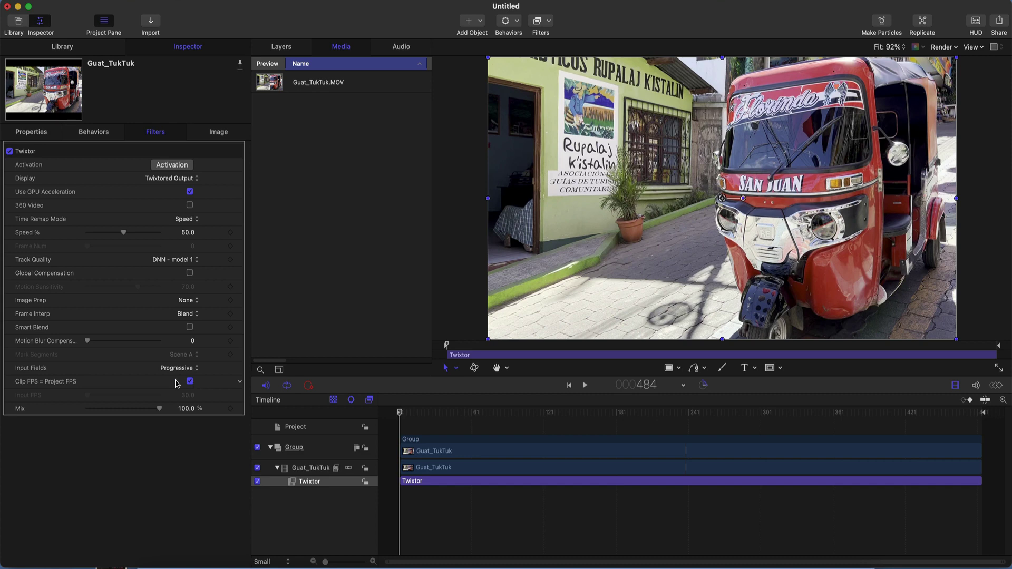
{"action": "left_click_drag", "start_coordinate": [571, 413], "coordinate": [545, 416]}
Switch the timecode to Show Current Time and scrub back to around frame 101
{"action": "left_click", "coordinate": [684, 385]}
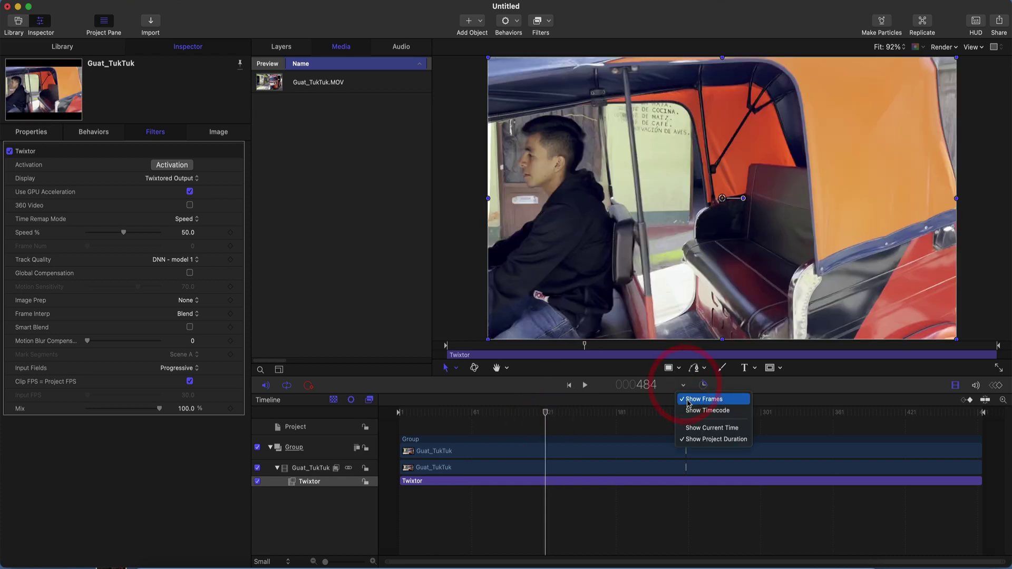
{"action": "left_click", "coordinate": [690, 428]}
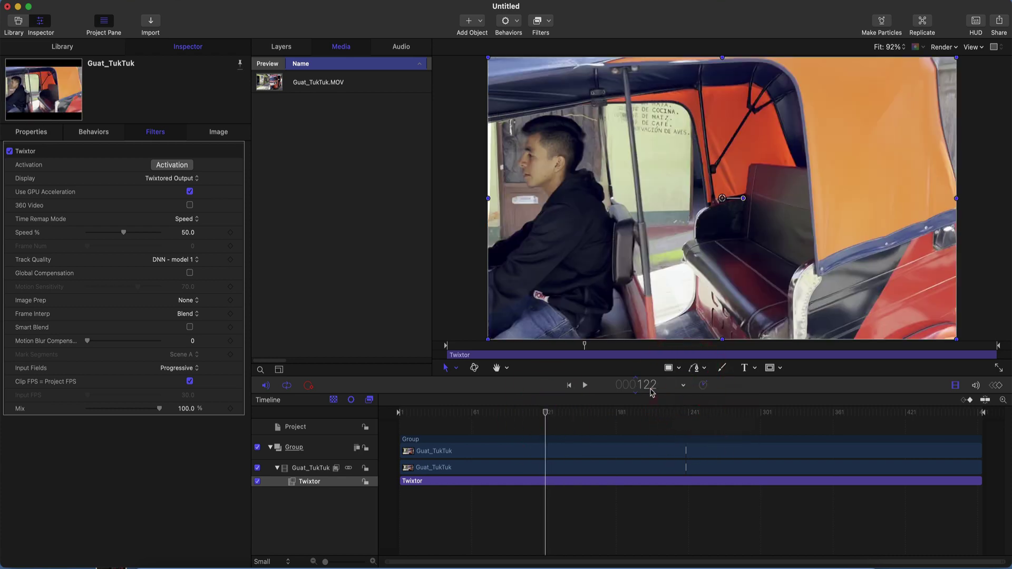
{"action": "left_click_drag", "start_coordinate": [544, 415], "coordinate": [515, 418]}
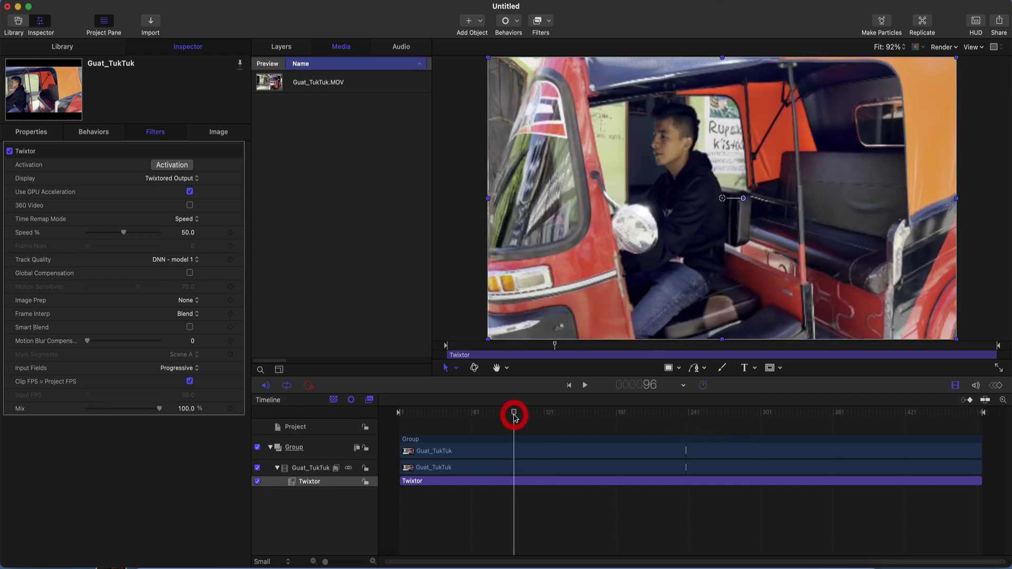
Try Best - optical flow, return Track Quality to DNN - model 1, and enable Smart Blend
{"action": "left_click", "coordinate": [173, 259]}
{"action": "left_click", "coordinate": [167, 246]}
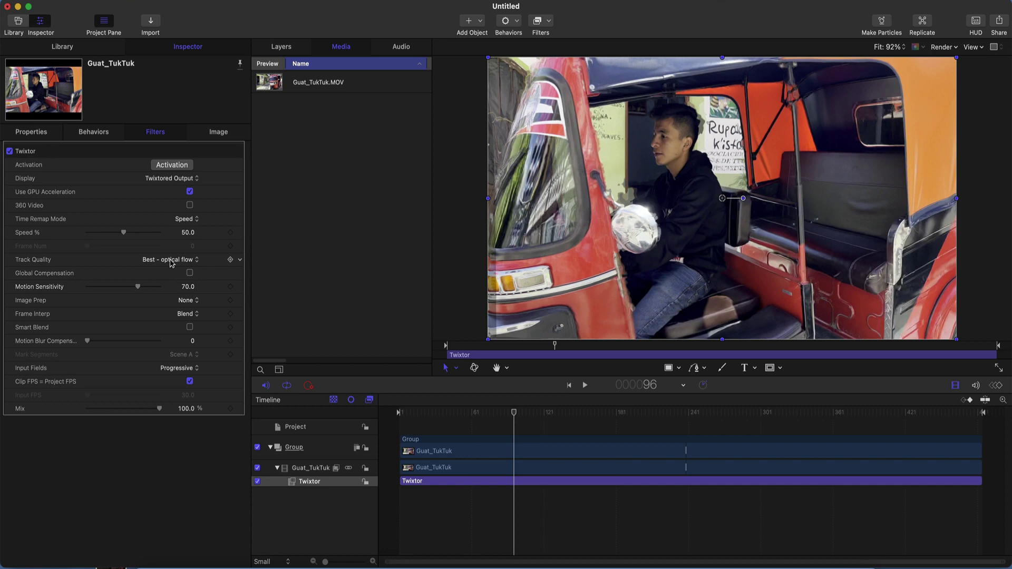
{"action": "left_click", "coordinate": [172, 261]}
{"action": "left_click", "coordinate": [170, 273]}
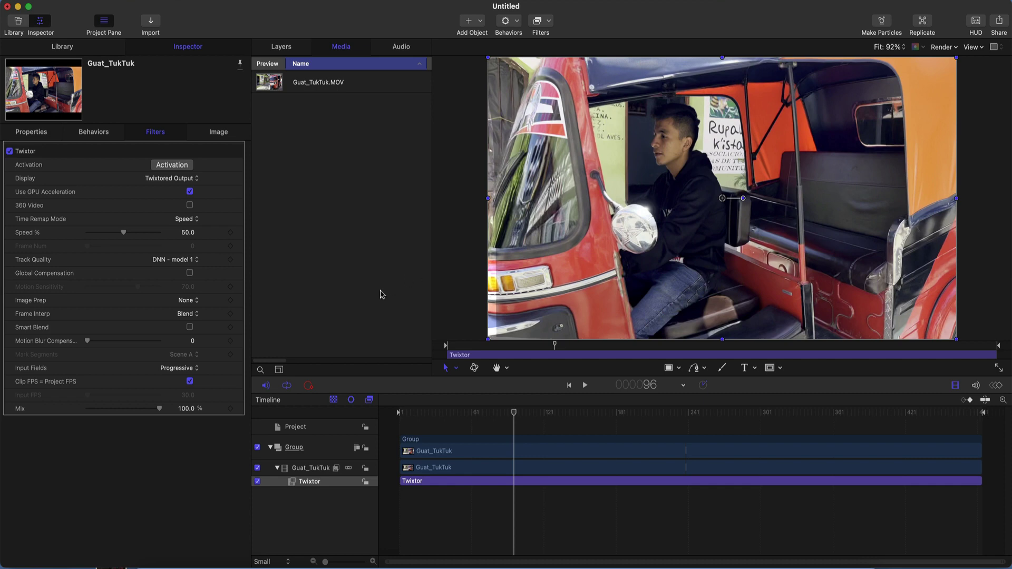
{"action": "left_click", "coordinate": [190, 328]}
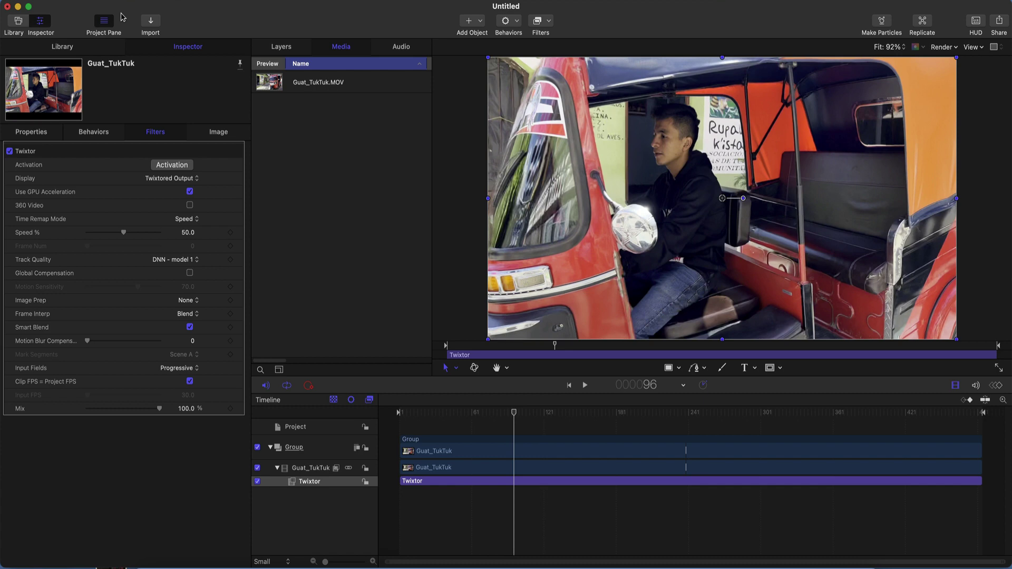
Bring up File > Share to reveal Export Movie (default)…
{"action": "left_click", "coordinate": [66, 1]}
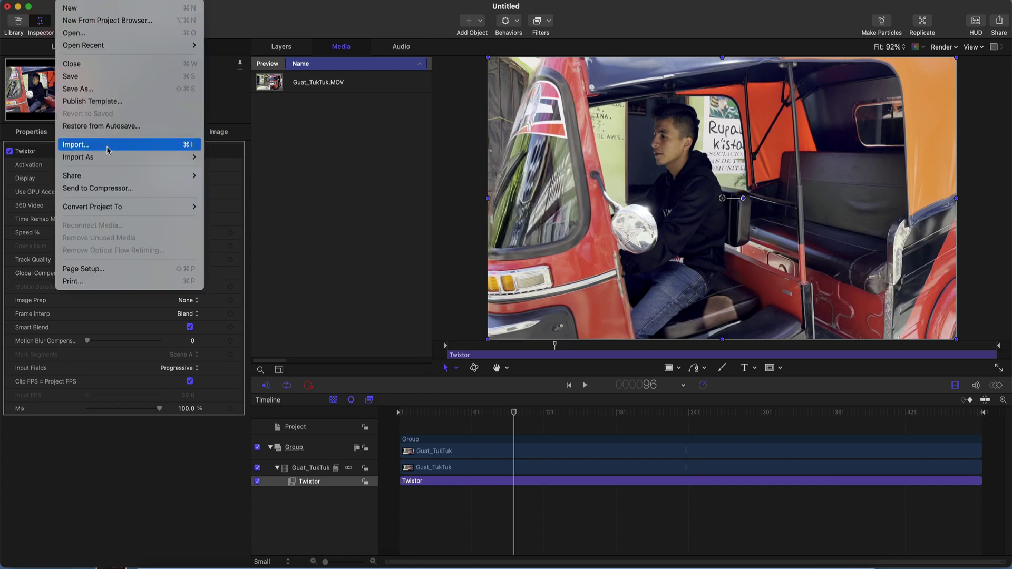
{"action": "mouse_move", "coordinate": [120, 178]}
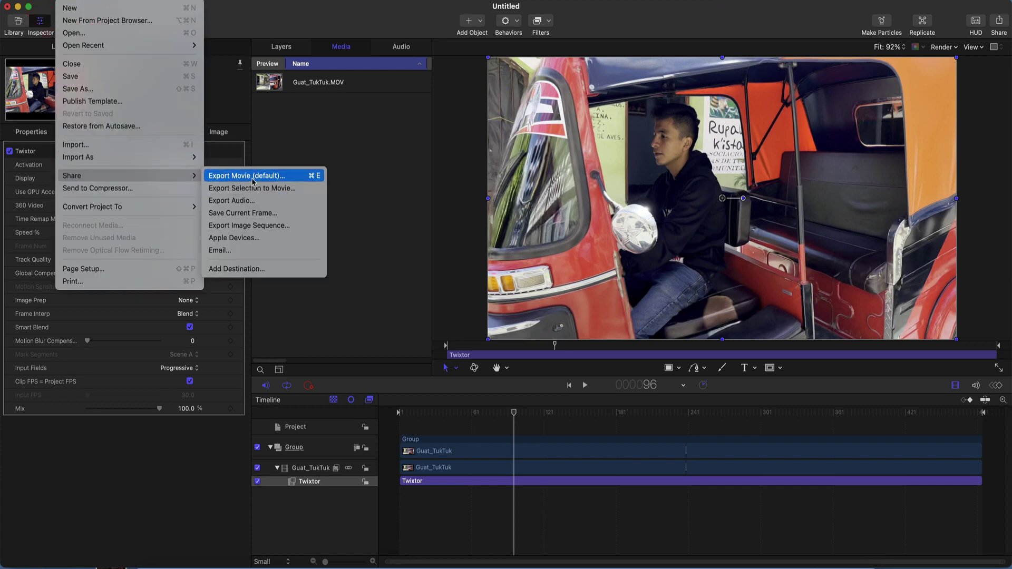